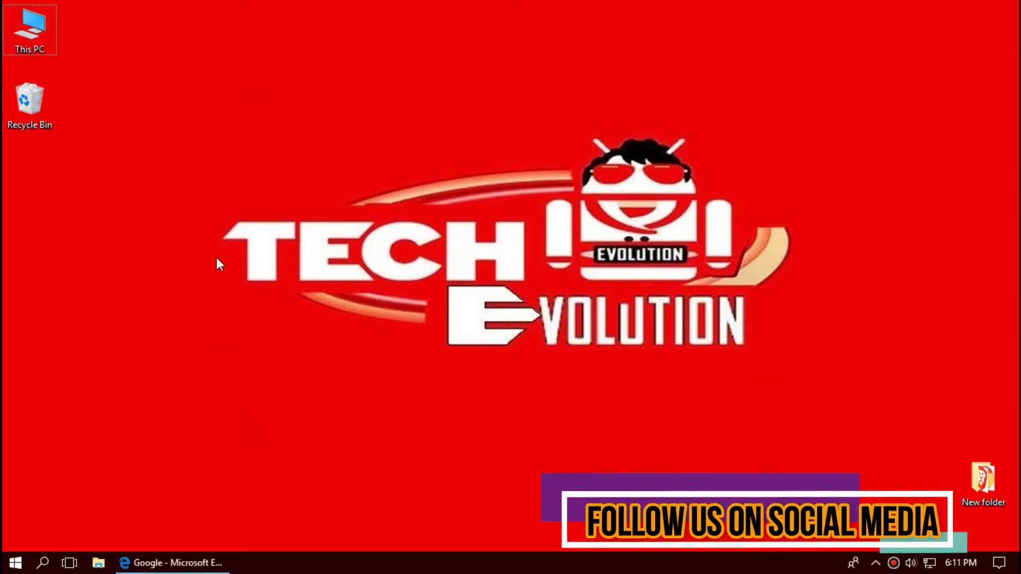
# Bring the Google page back up in Edge and search for d3dx9_39.dll.
pyautogui.click(147, 564)
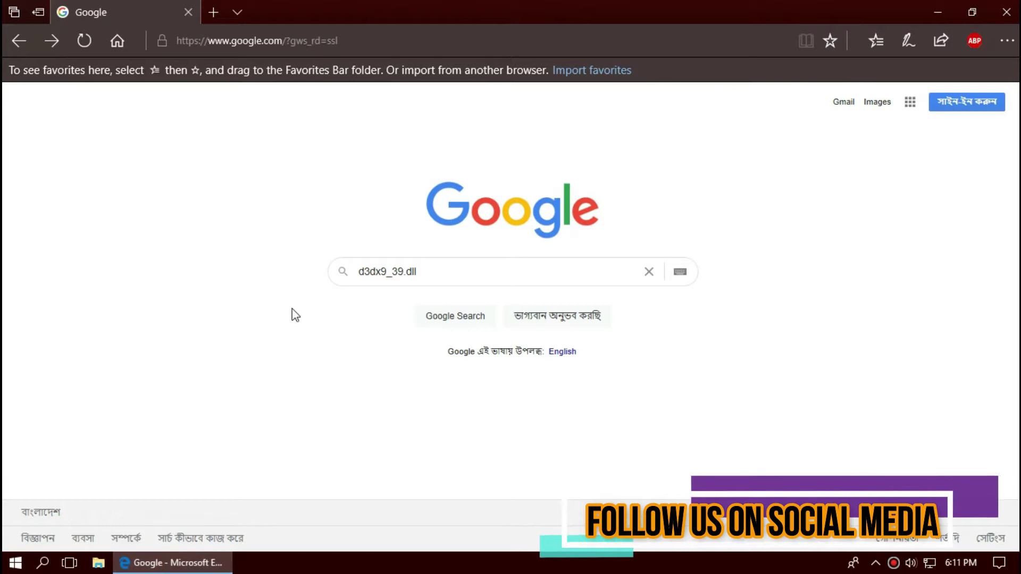
pyautogui.click(434, 269)
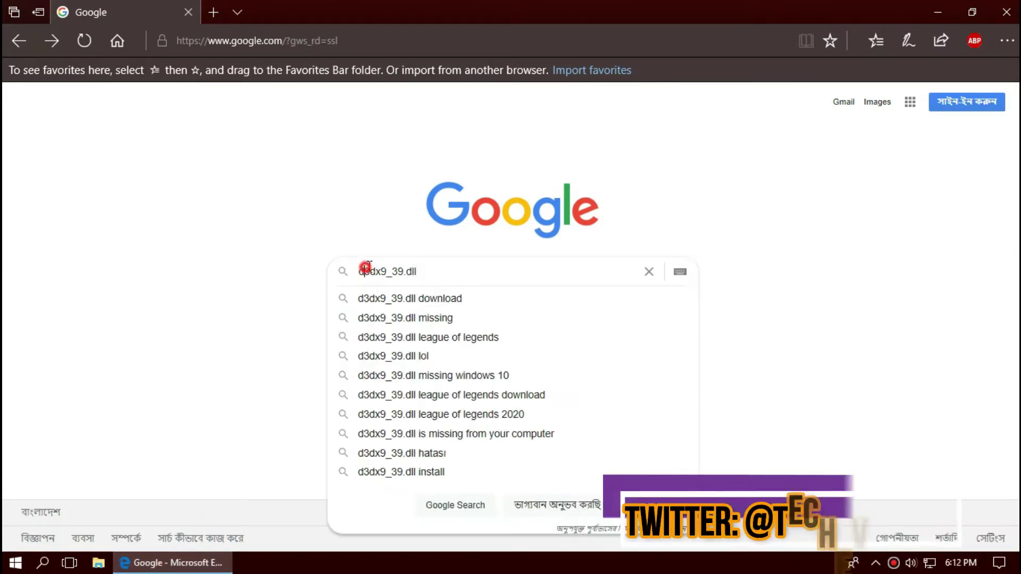
pyautogui.moveTo(364, 271); pyautogui.dragTo(403, 272)
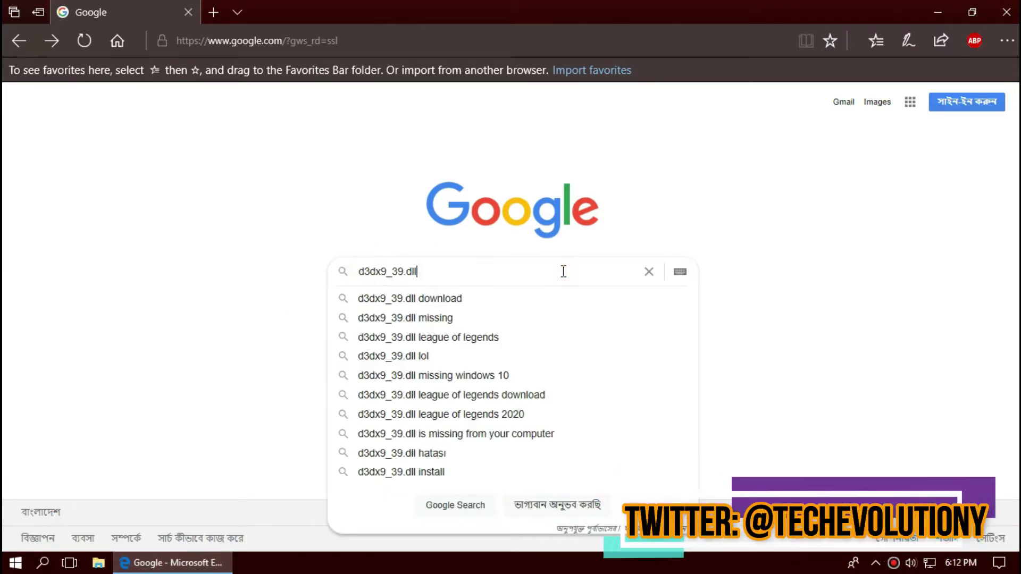
pyautogui.press('Return')
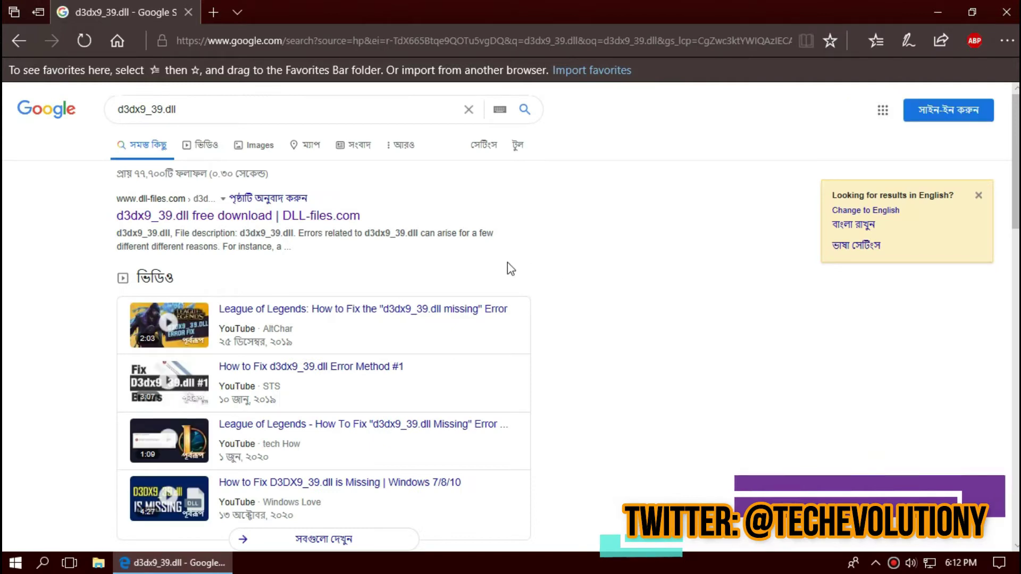
# Open the DLL-files.com d3dx9_39.dll result and scroll to the 64-bit and 32-bit 9.24.949.2307 versions.
pyautogui.click(269, 220)
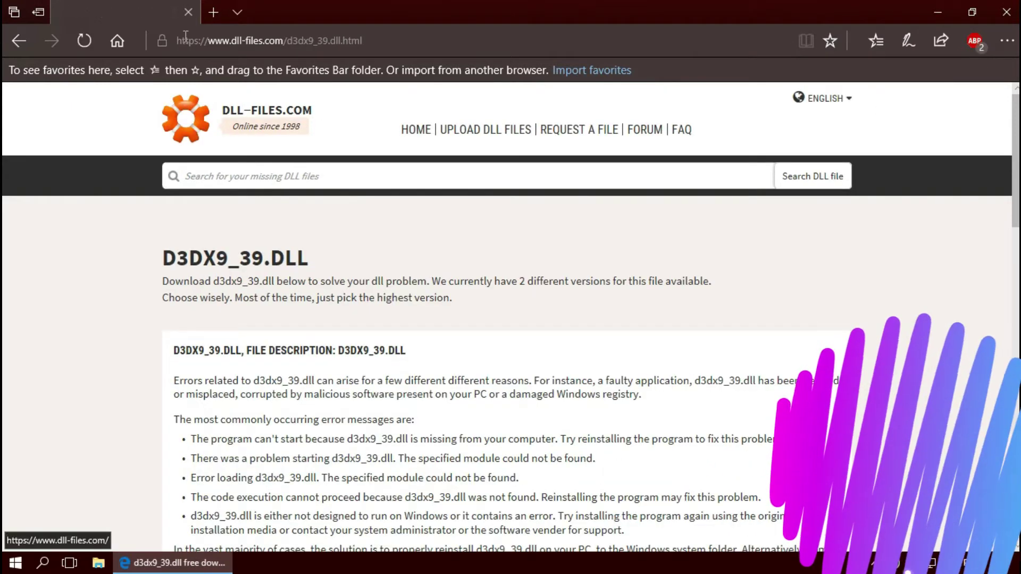
pyautogui.click(185, 37)
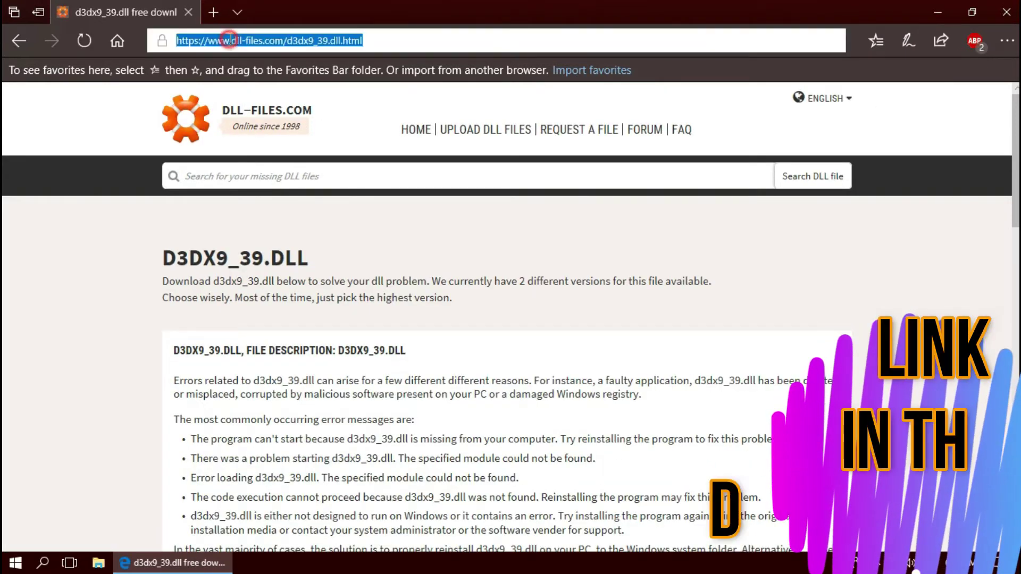
pyautogui.scroll(-8, 426, 543)
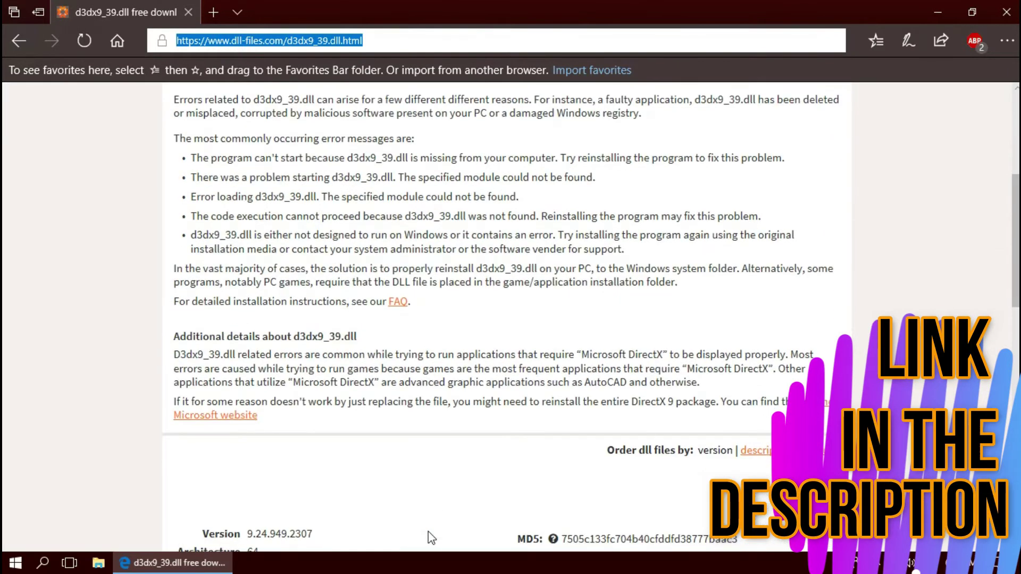
pyautogui.scroll(-2, 429, 532)
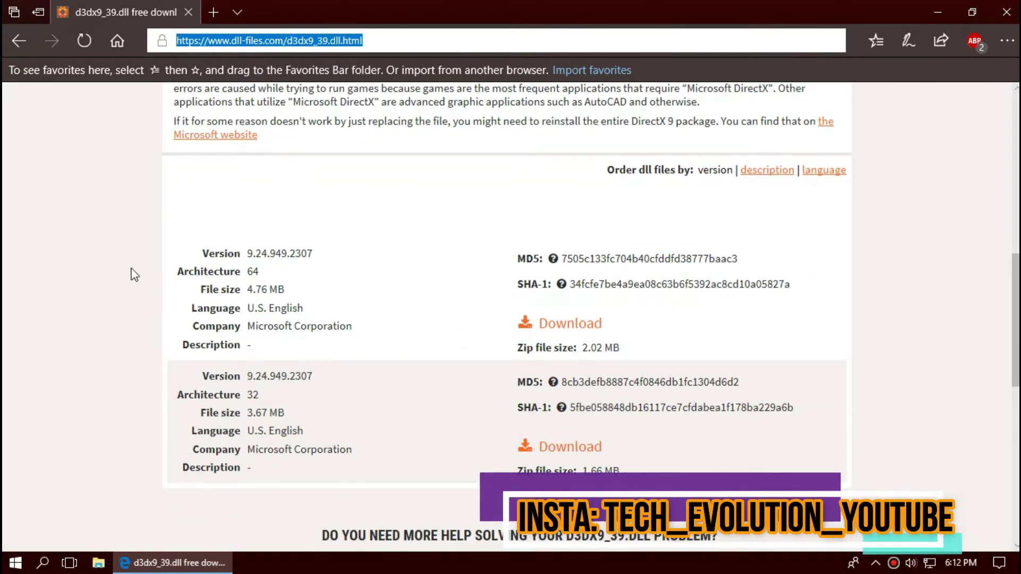
pyautogui.moveTo(268, 396); pyautogui.dragTo(296, 333)
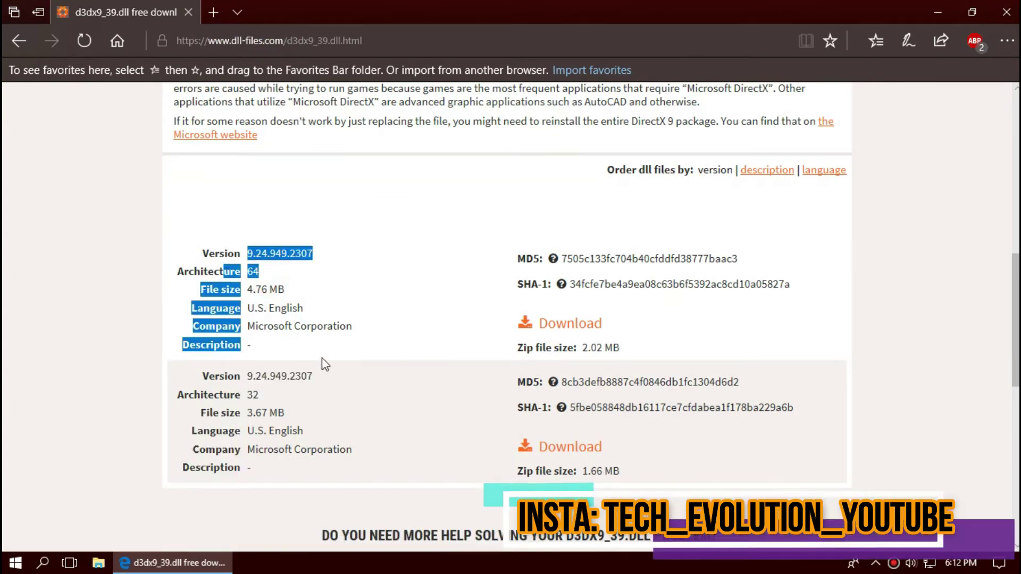
pyautogui.click(15, 562)
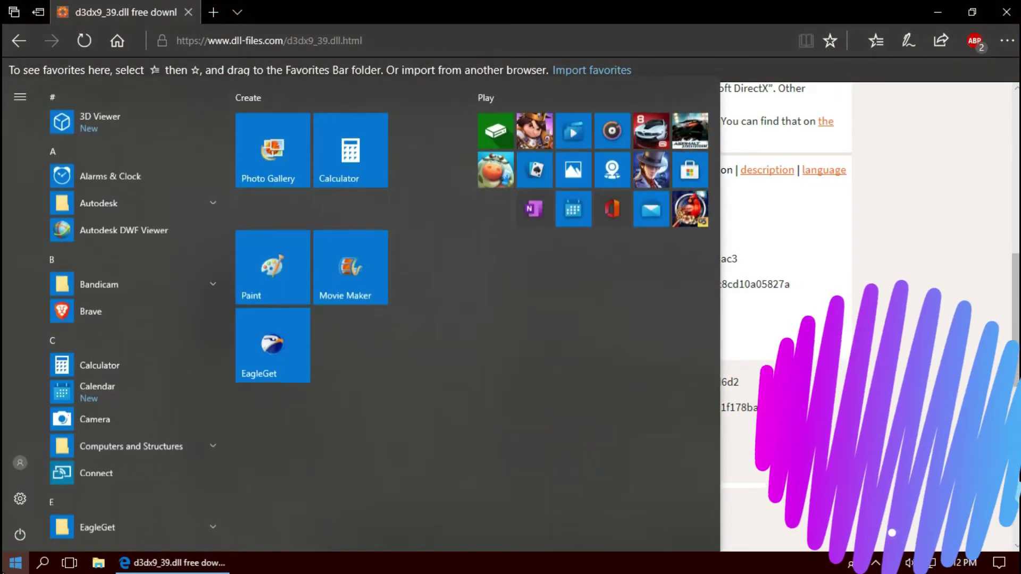
pyautogui.write('sys')
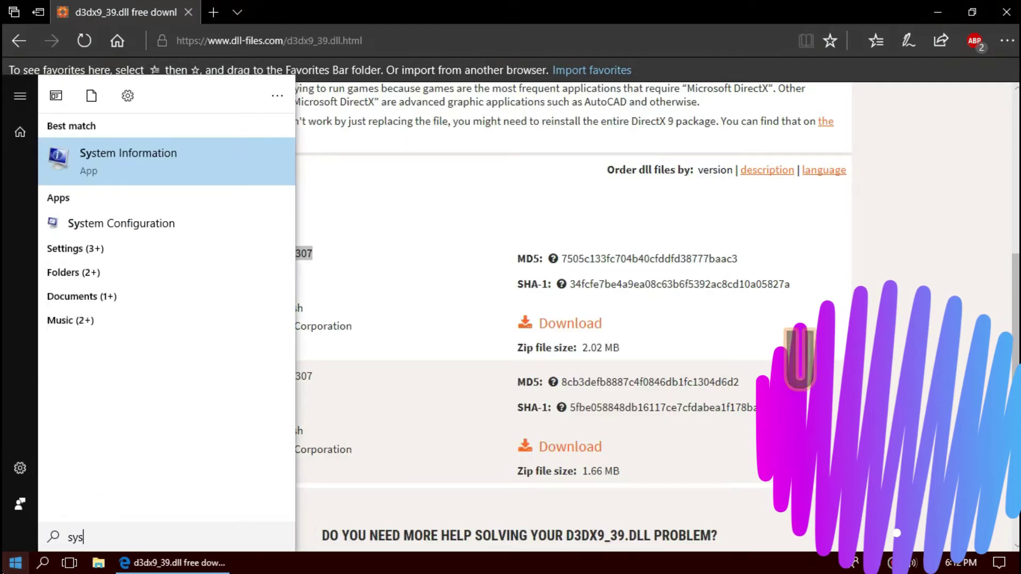
pyautogui.press('Return')
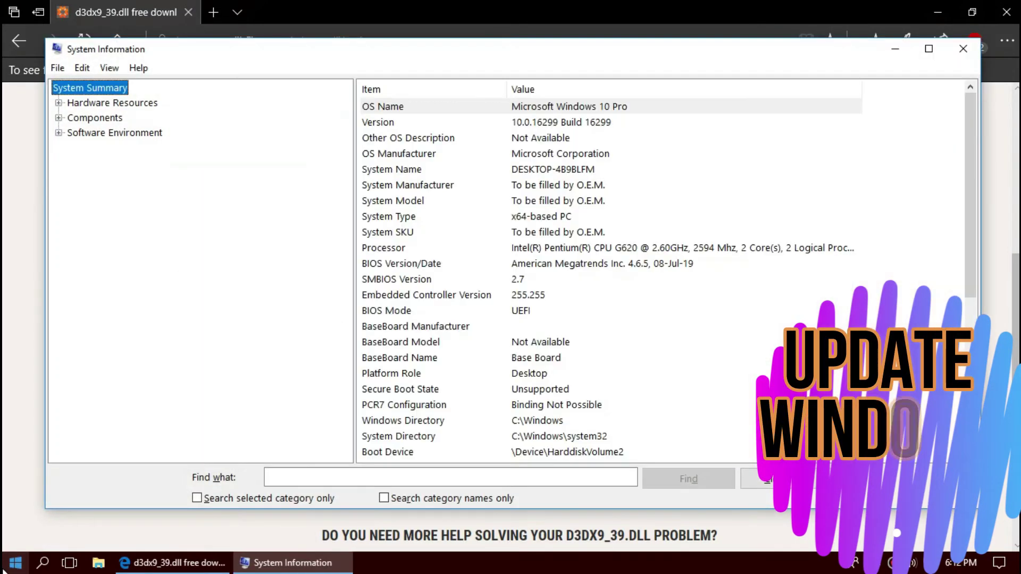
pyautogui.click(545, 220)
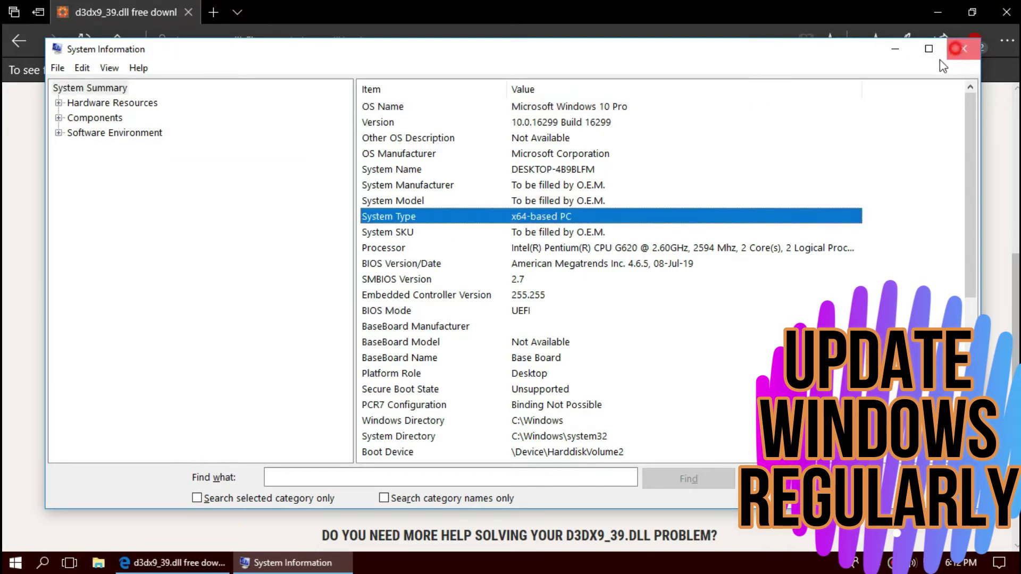
pyautogui.click(956, 49)
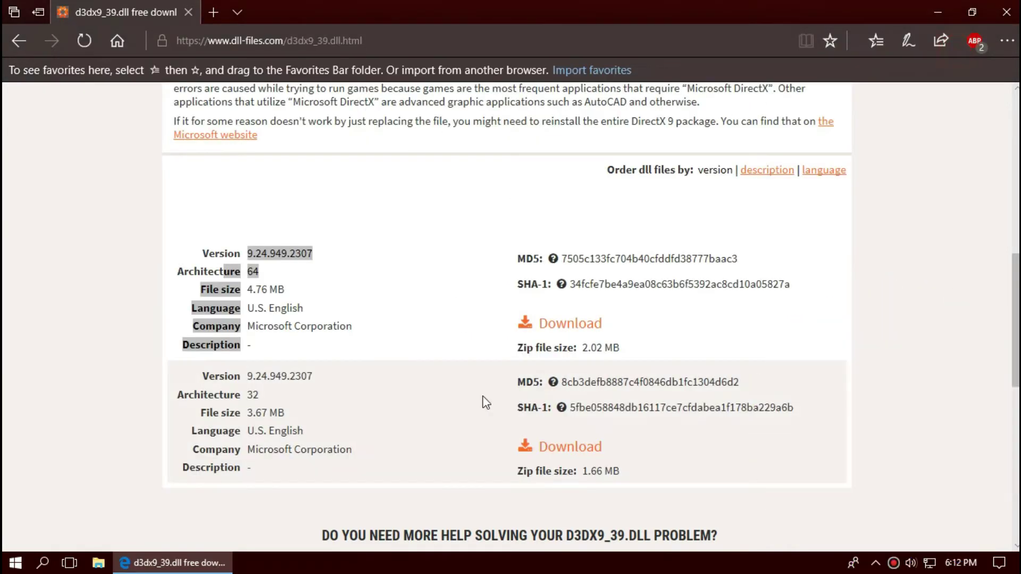
# Download the 64-bit d3dx9_39.zip (2.0 MB) and let it open in WinRAR.
pyautogui.click(555, 325)
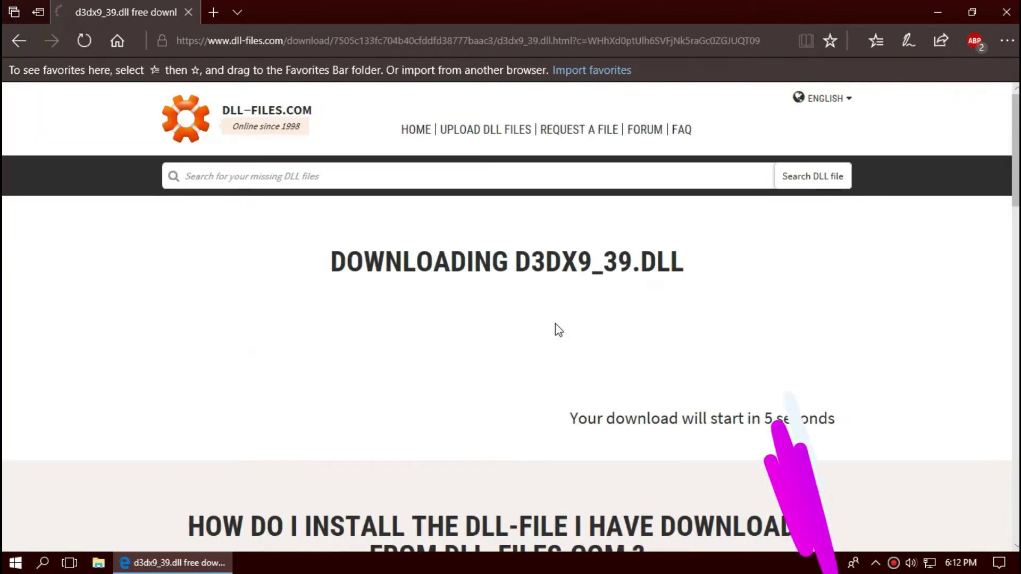
pyautogui.scroll(-6, 568, 353)
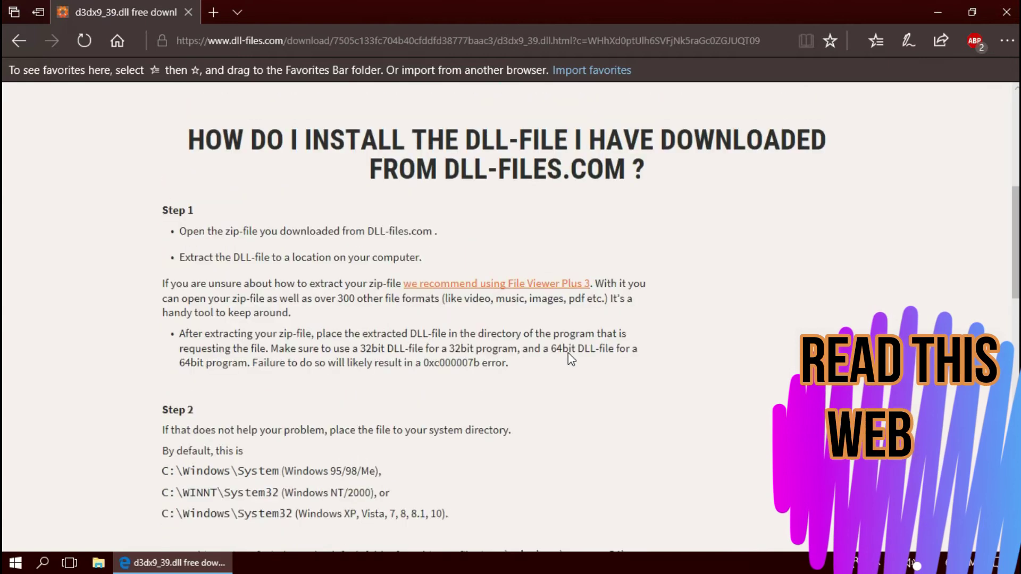
pyautogui.scroll(2, 568, 353)
pyautogui.scroll(-5, 445, 350)
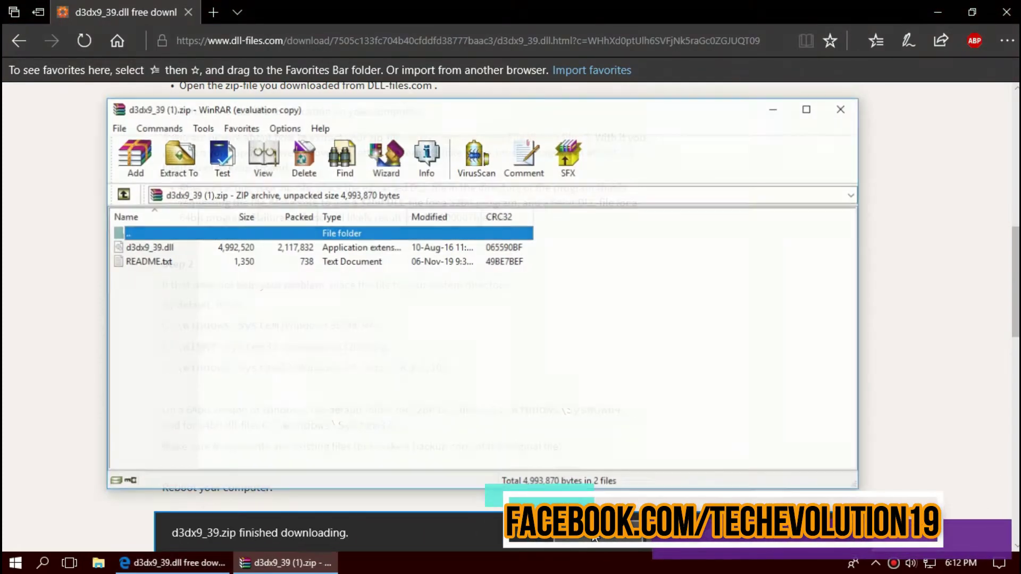
# Select d3dx9_39.dll in the WinRAR archive and minimize the browser.
pyautogui.click(147, 248)
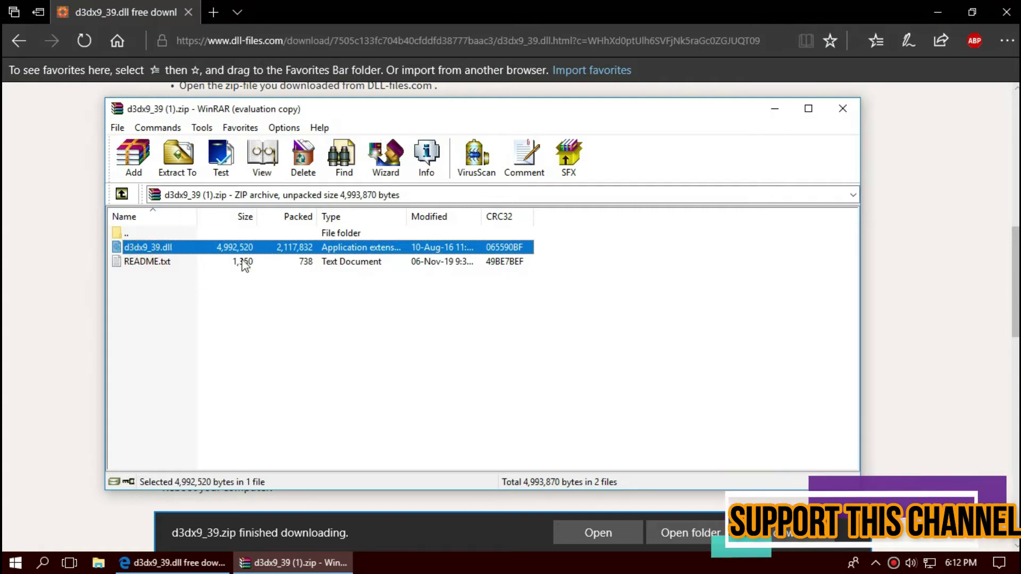
pyautogui.click(938, 11)
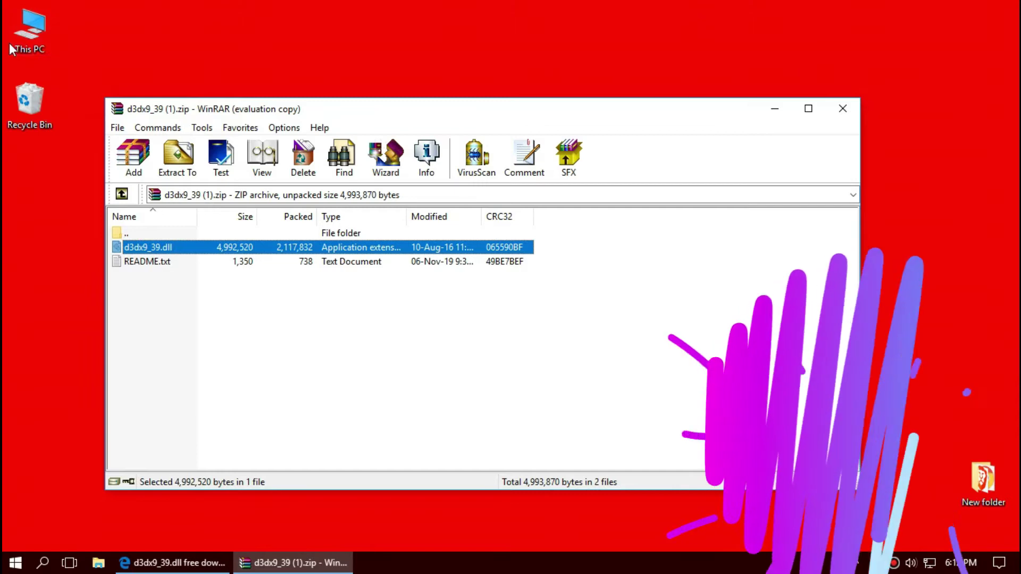
# Browse to C:\Windows\System32 in File Explorer, then bring the WinRAR d3dx9_39 archive forward.
pyautogui.doubleClick(11, 43)
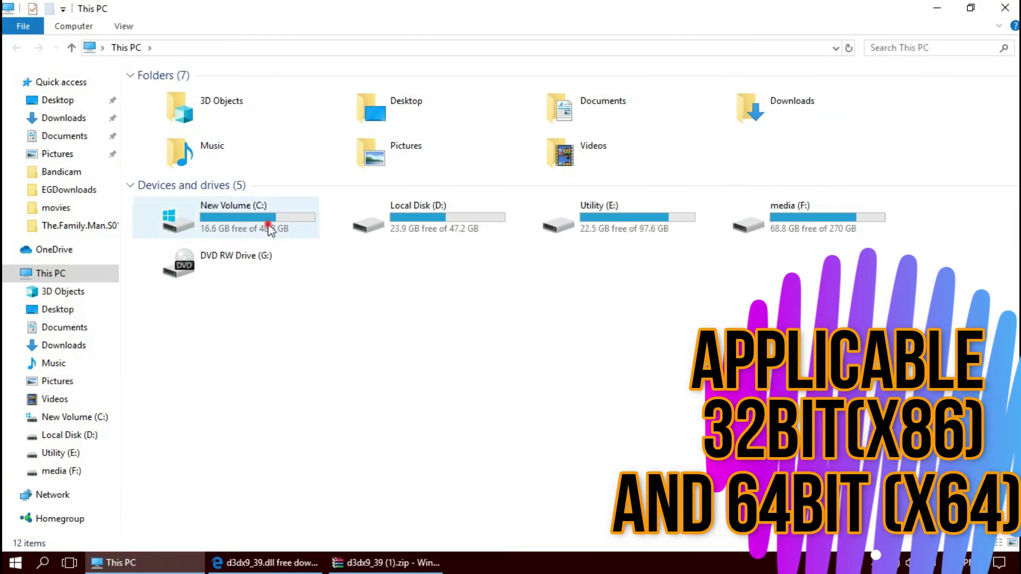
pyautogui.doubleClick(270, 230)
pyautogui.doubleClick(192, 187)
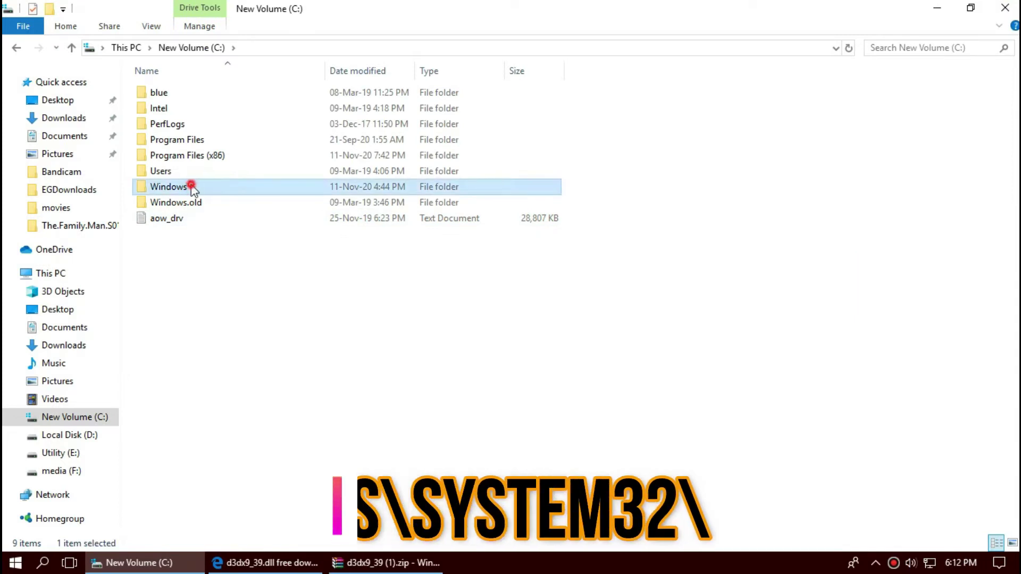
pyautogui.scroll(-6, 531, 393)
pyautogui.scroll(-7, 500, 396)
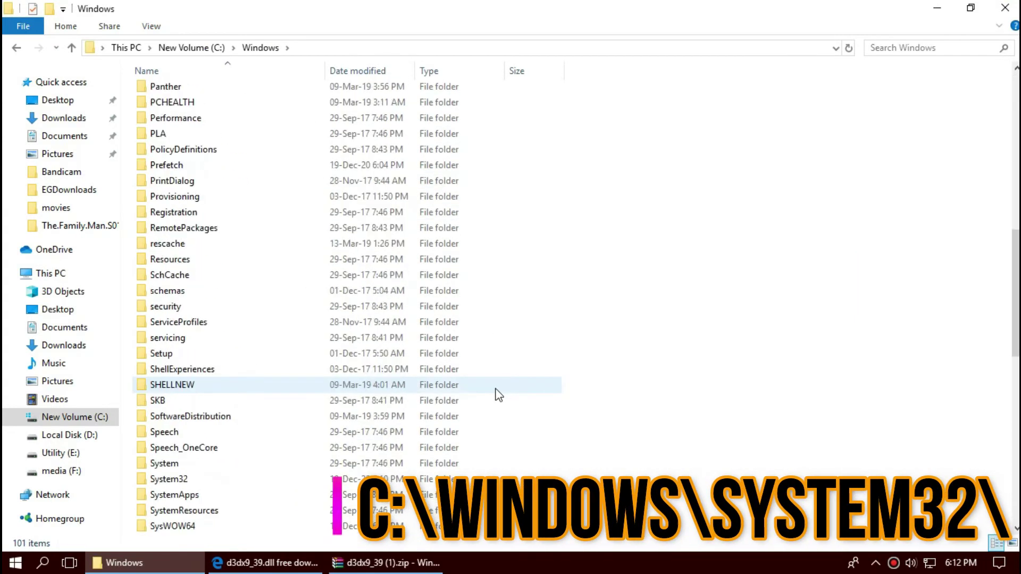
pyautogui.scroll(-1, 499, 395)
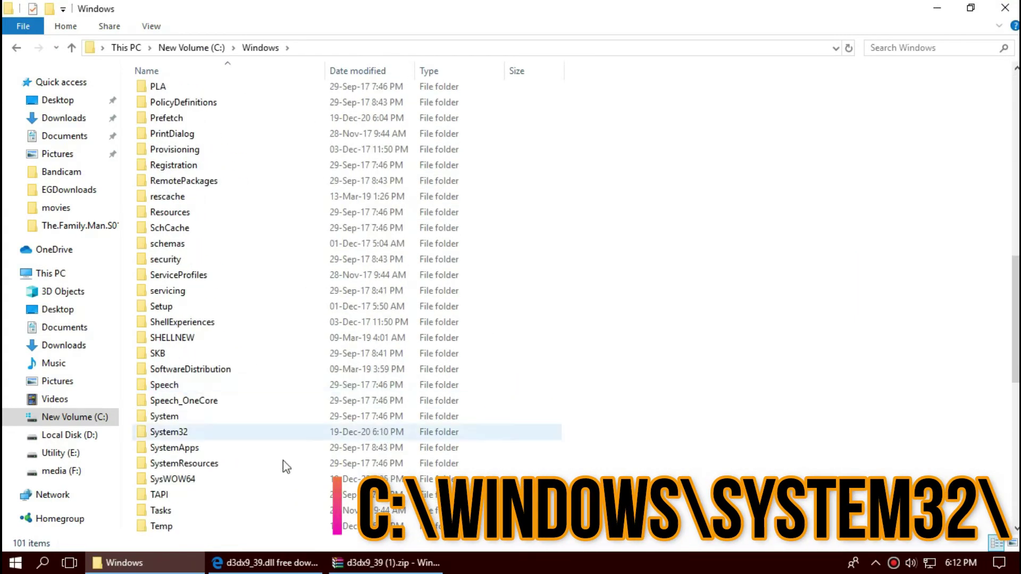
pyautogui.doubleClick(222, 434)
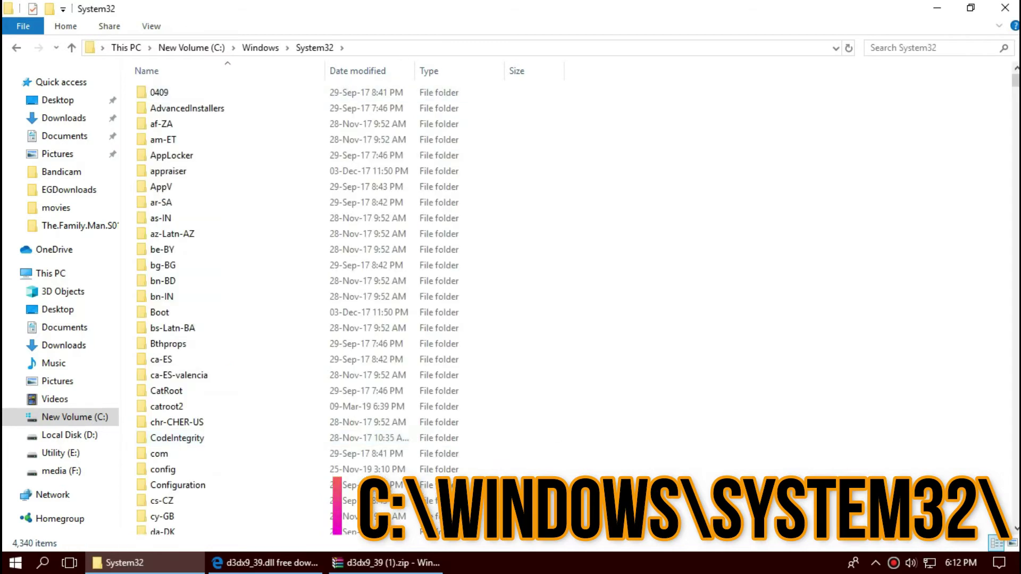
pyautogui.click(367, 563)
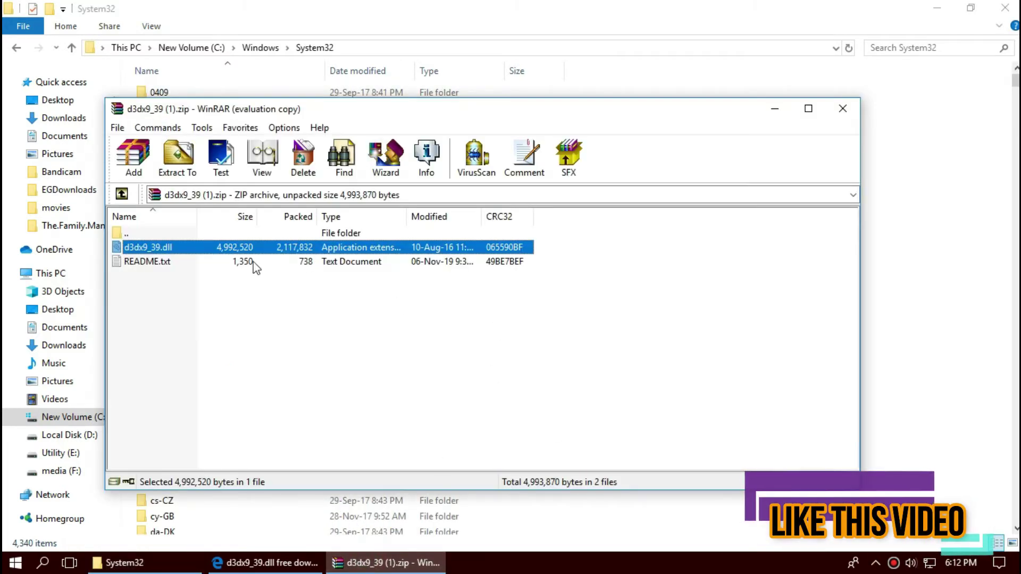
# Copy d3dx9_39.dll into System32, replacing the existing file with admin permission, and search for it.
pyautogui.moveTo(989, 271); pyautogui.dragTo(959, 266)
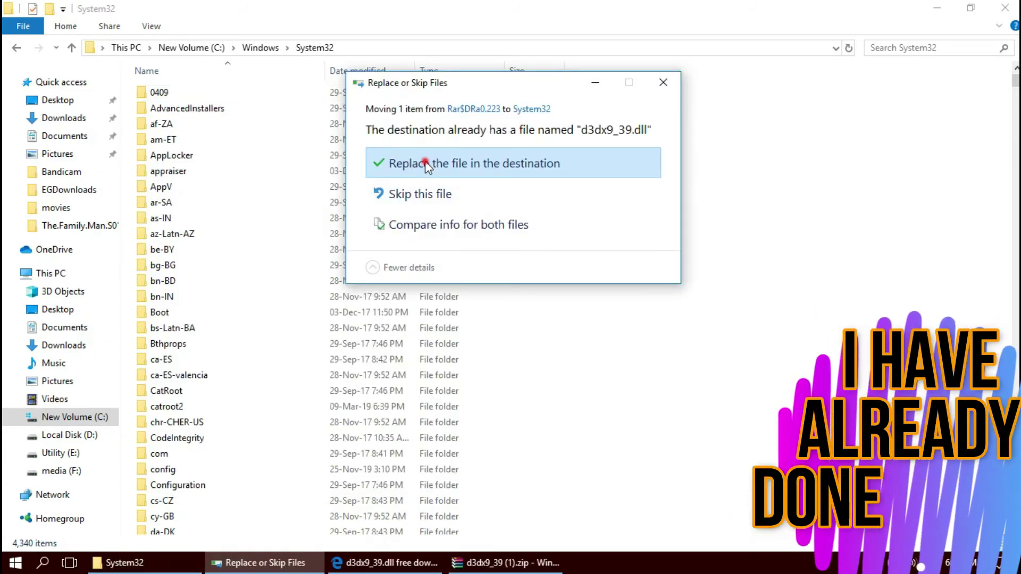
pyautogui.click(425, 162)
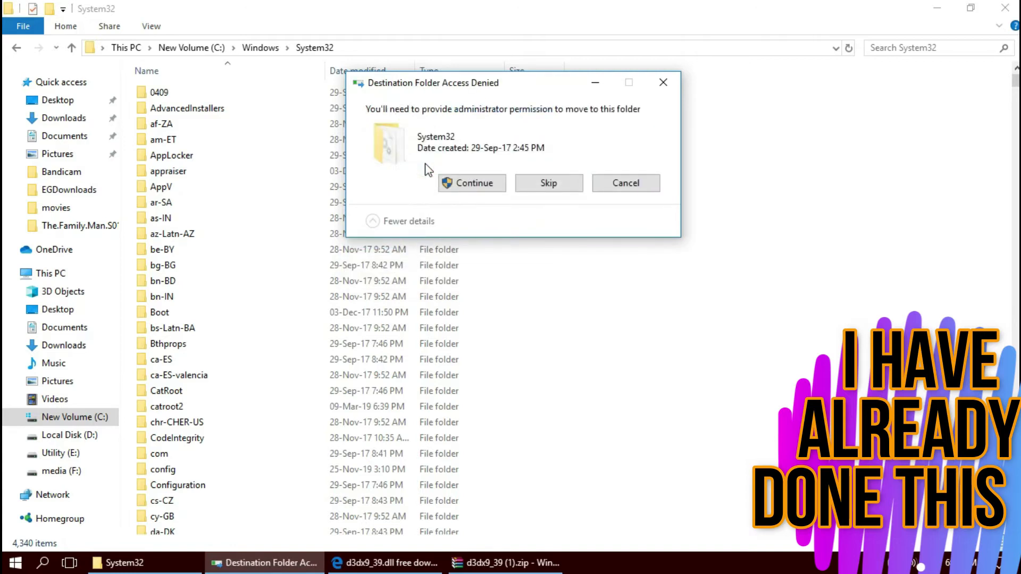
pyautogui.click(457, 183)
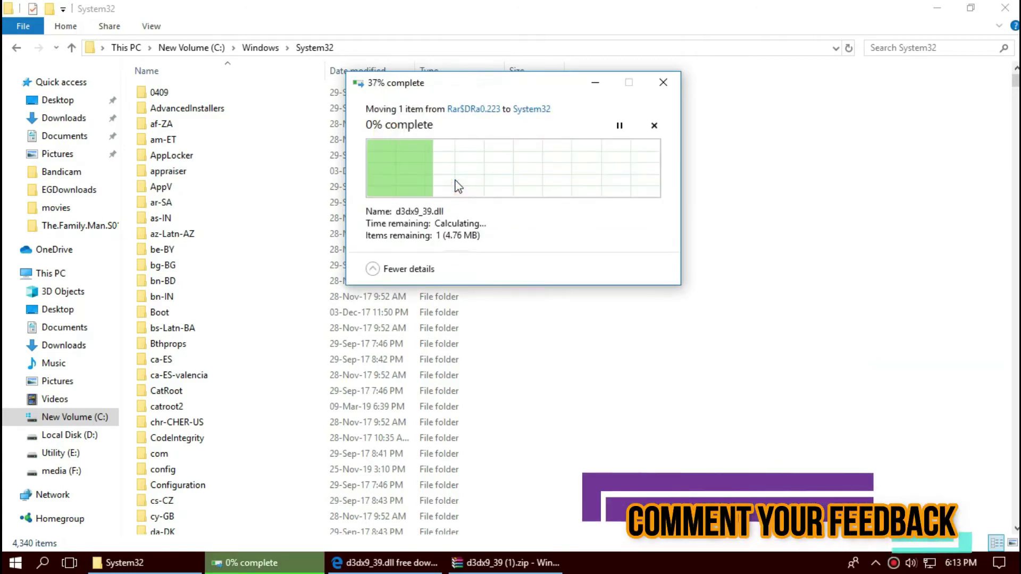
pyautogui.click(885, 46)
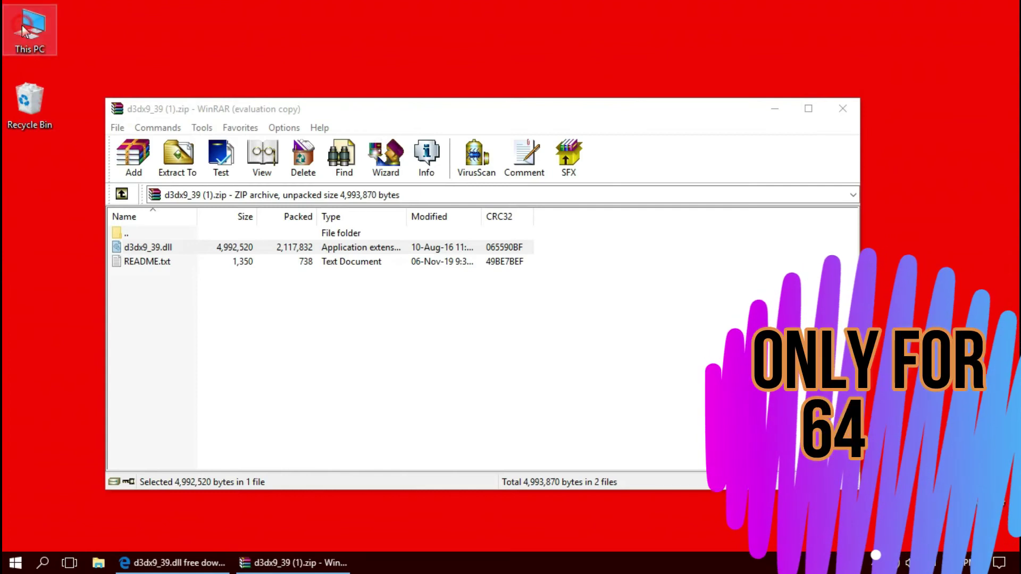
# Browse from This PC to C:\Windows\SysWOW64 in File Explorer.
pyautogui.doubleClick(24, 31)
pyautogui.click(263, 223)
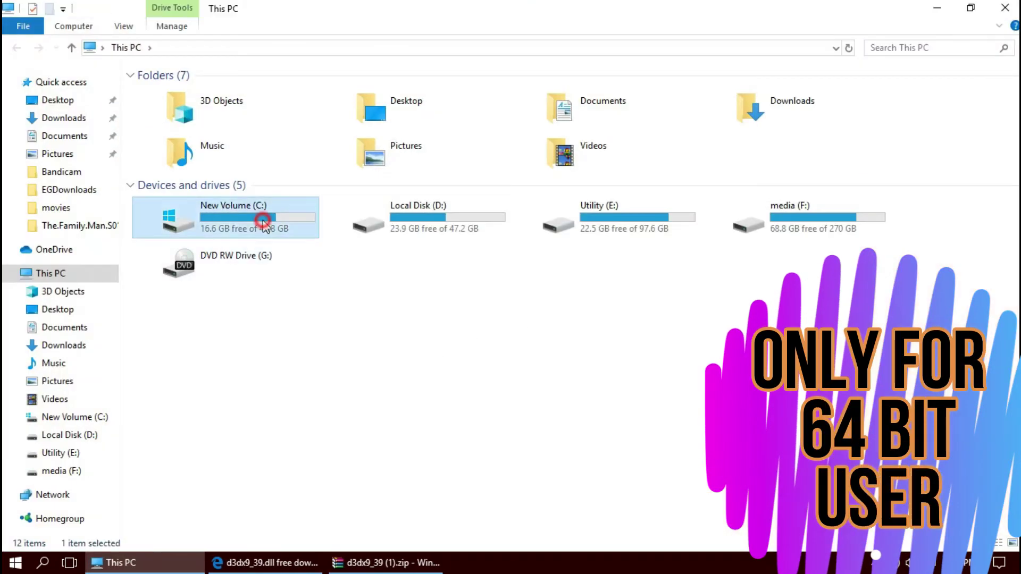
pyautogui.doubleClick(263, 222)
pyautogui.doubleClick(239, 188)
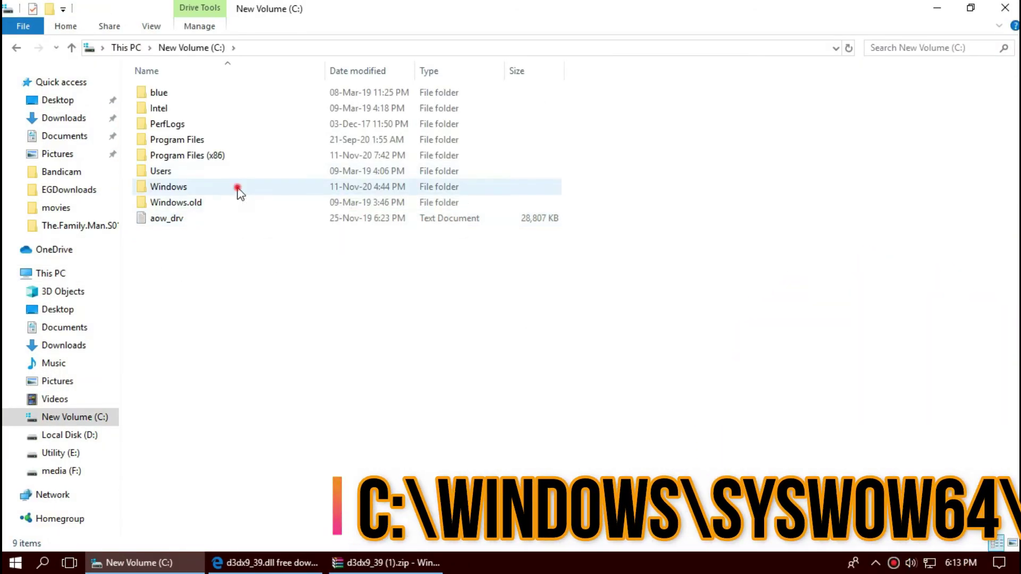
pyautogui.scroll(-12, 890, 464)
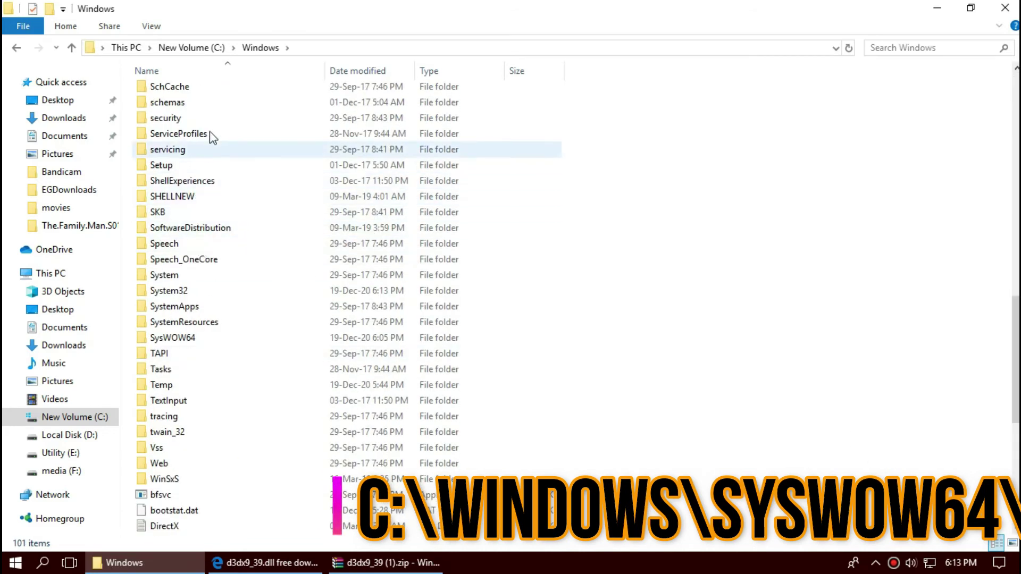
pyautogui.click(195, 337)
pyautogui.doubleClick(195, 338)
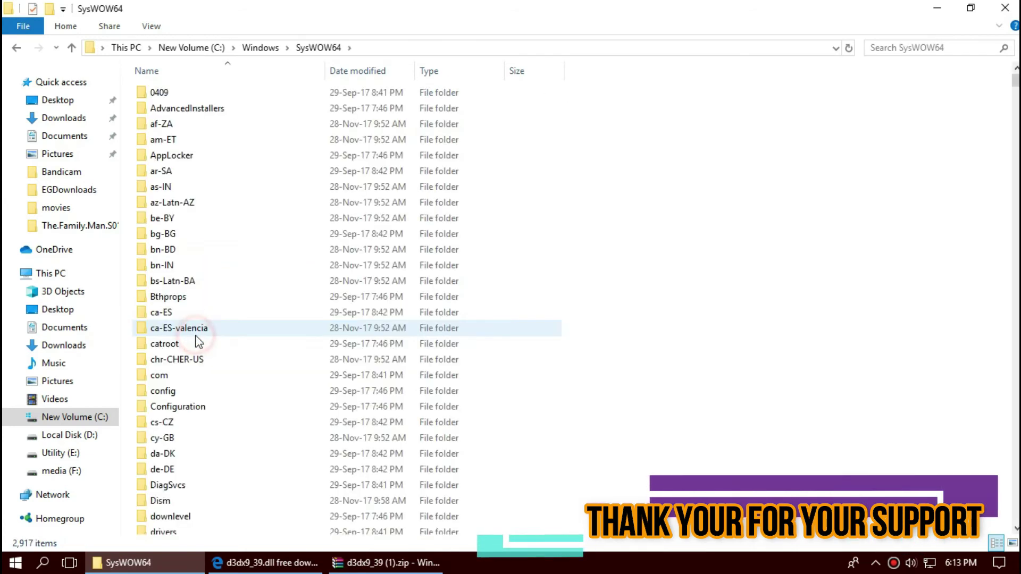
# Copy d3dx9_39.dll from WinRAR into SysWOW64, replacing the existing file with admin permission.
pyautogui.click(424, 569)
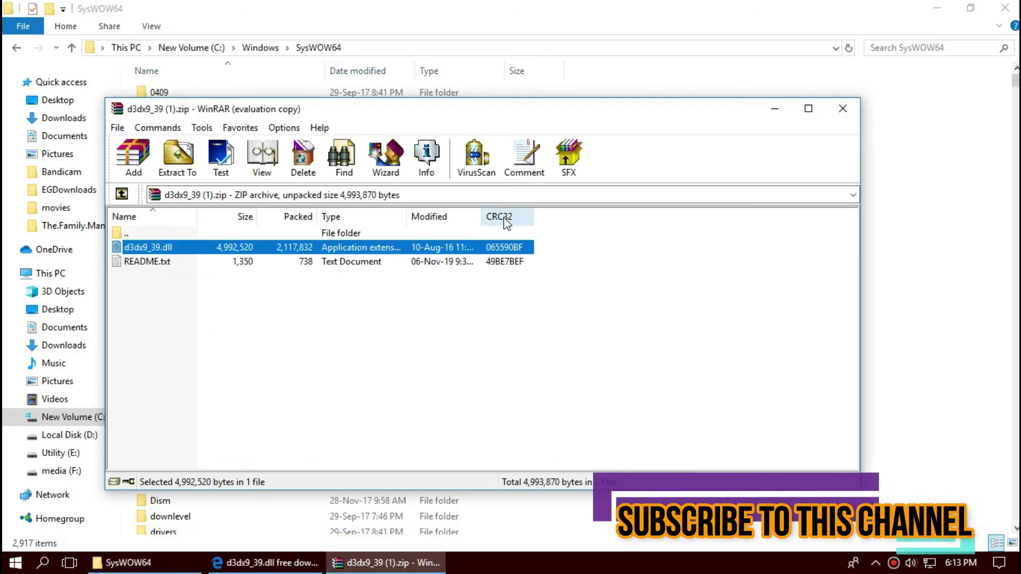
pyautogui.click(469, 249)
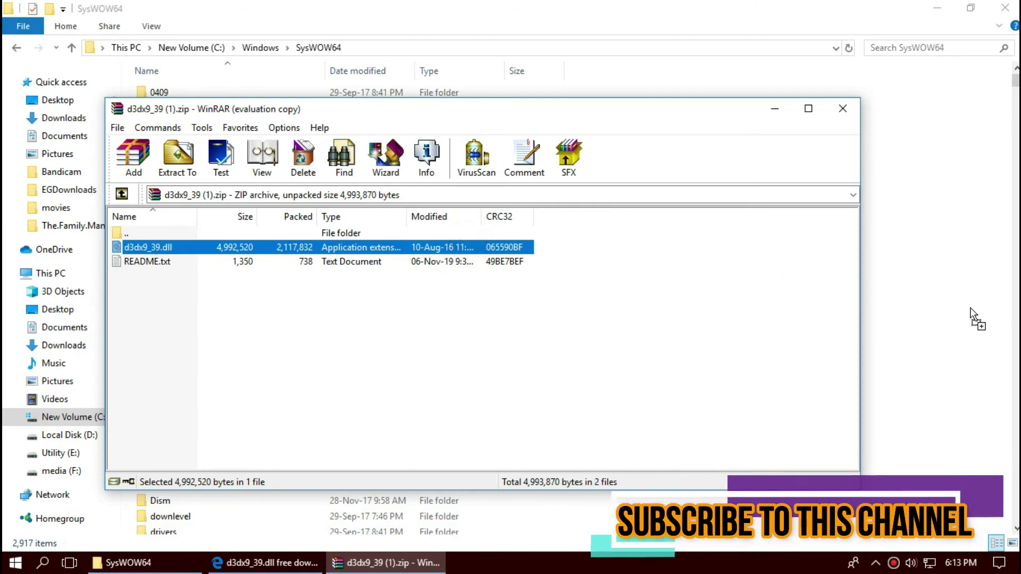
pyautogui.moveTo(974, 317); pyautogui.dragTo(953, 315)
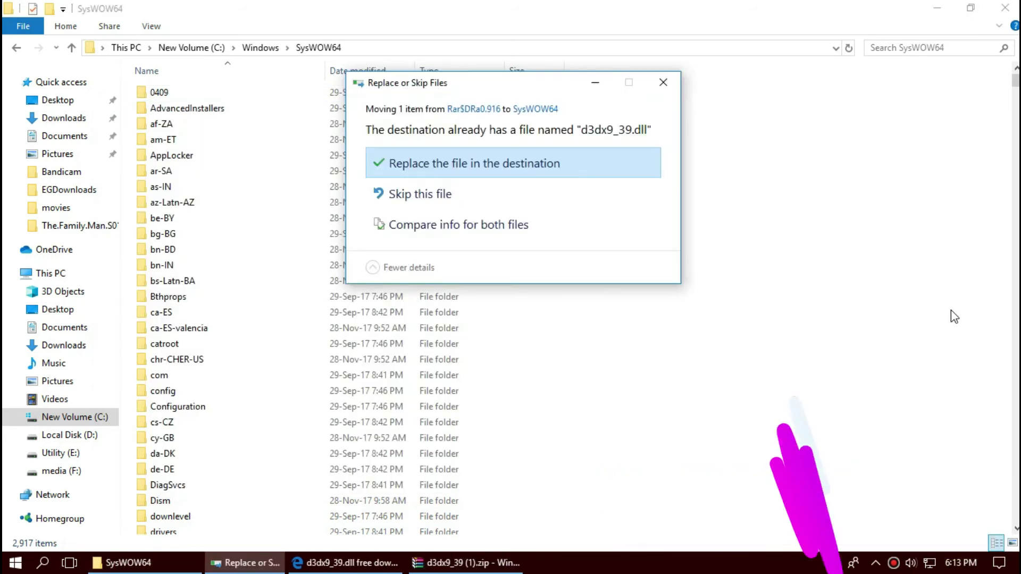
pyautogui.click(481, 169)
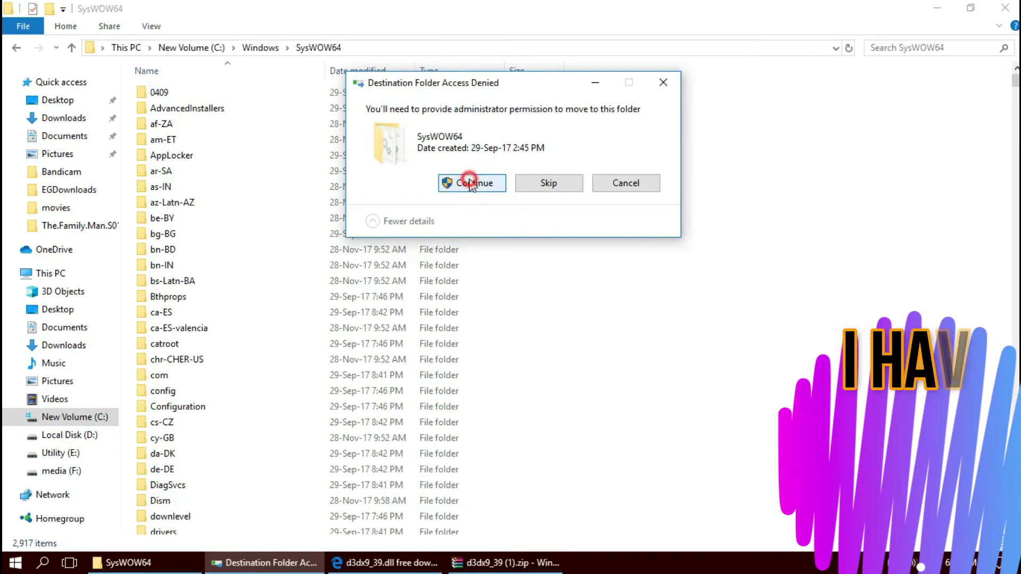
pyautogui.click(471, 183)
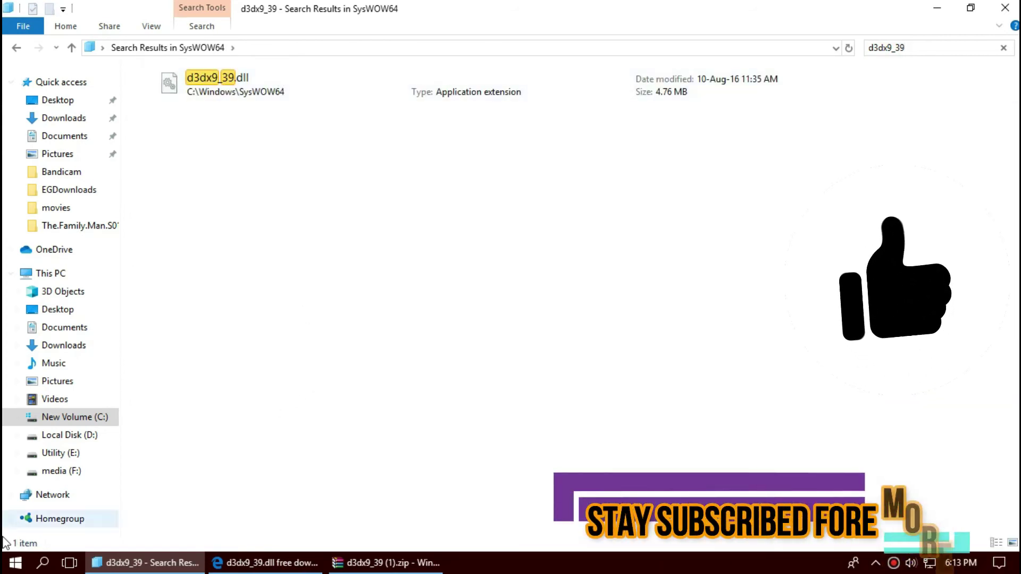
# Close the Explorer search window and bring up the Start menu.
pyautogui.click(1004, 9)
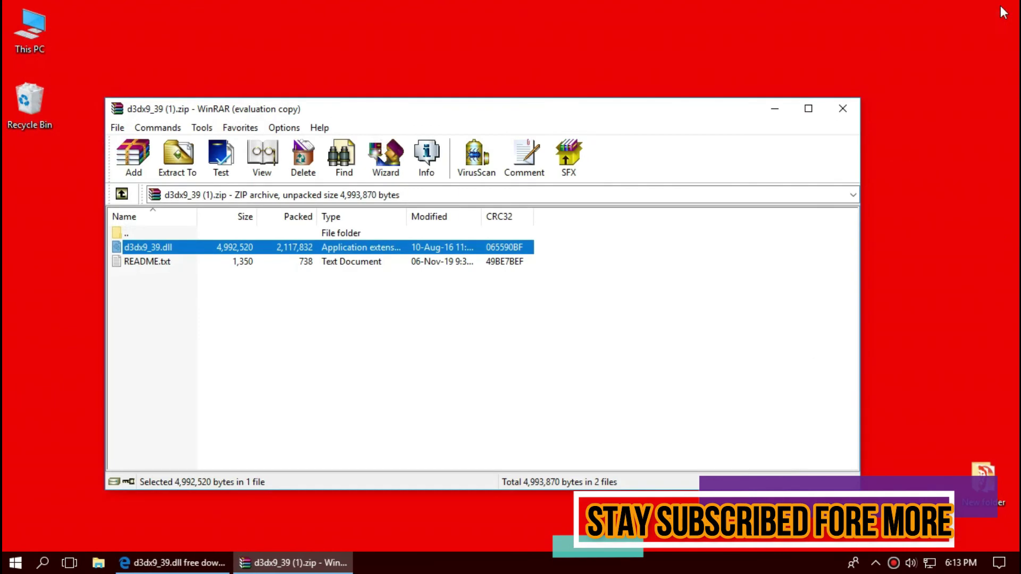
pyautogui.click(5, 562)
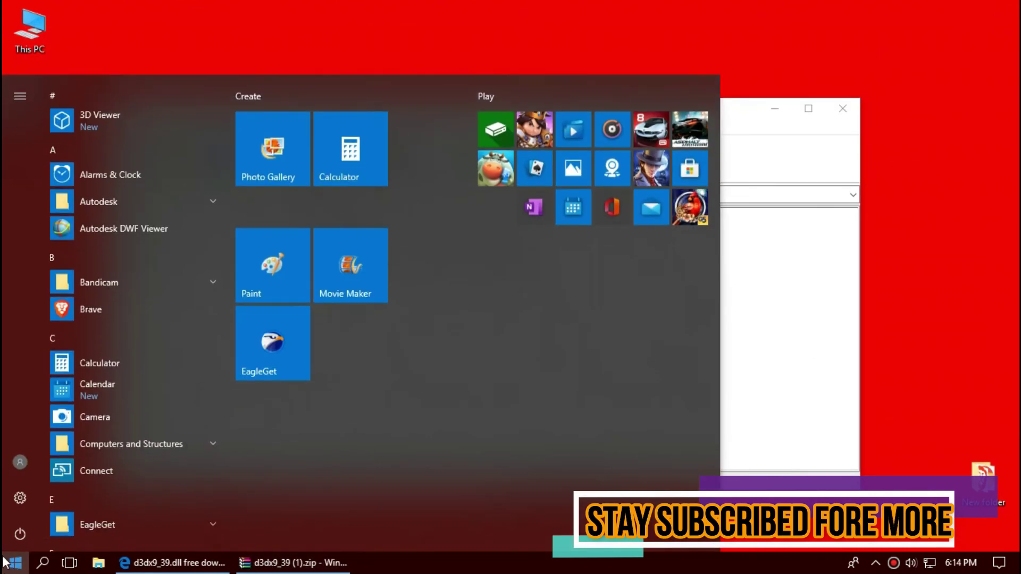